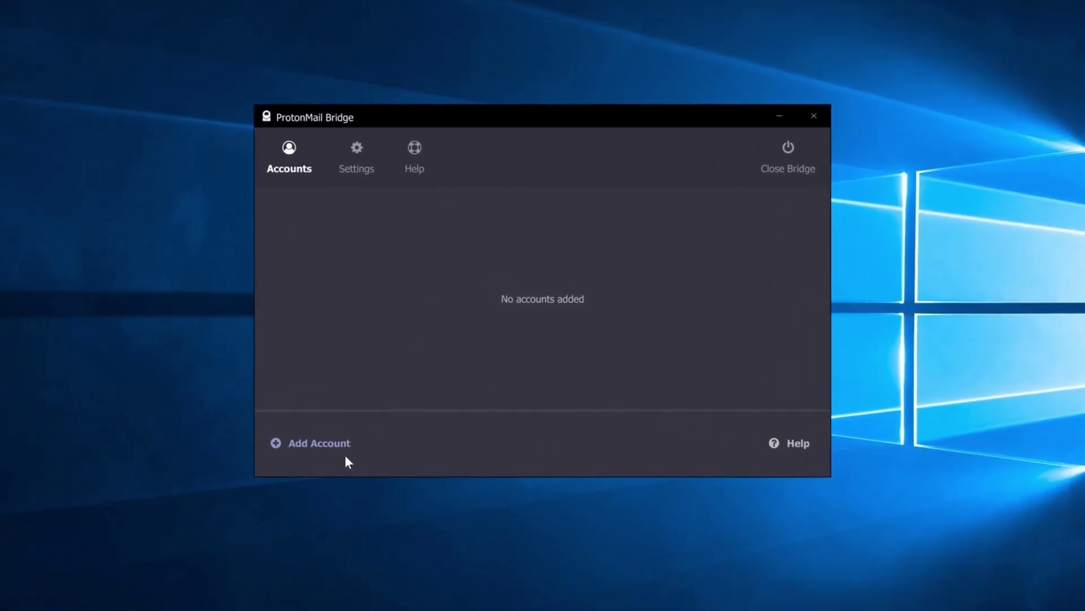
Step: Log in to ProtonMail Bridge with the ProtonMail account's username and password
left_click(330, 464)
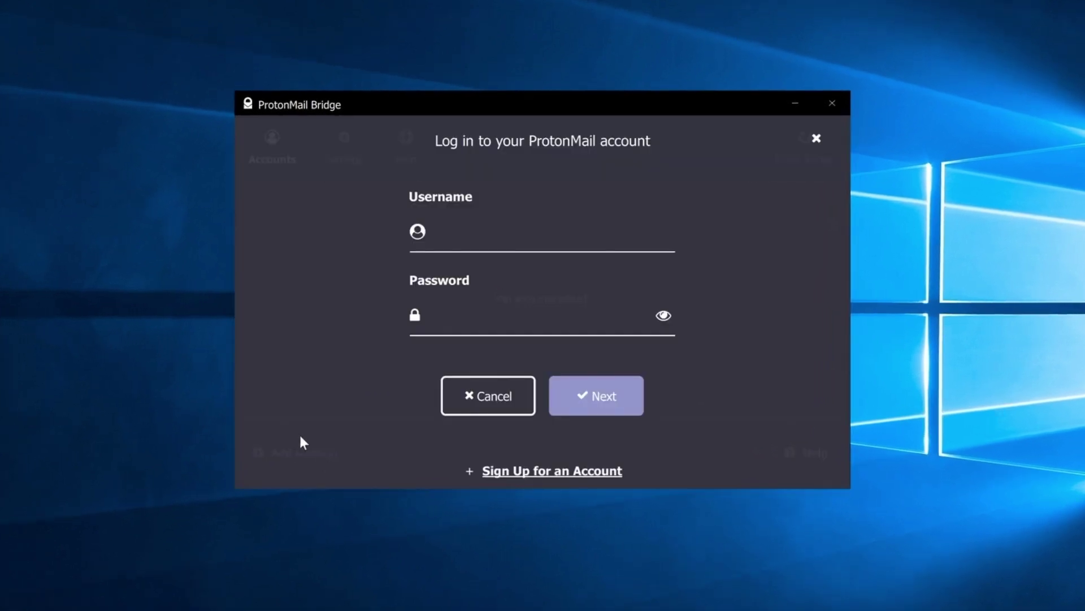
type("protonmailtutorials")
left_click(462, 312)
type("••")
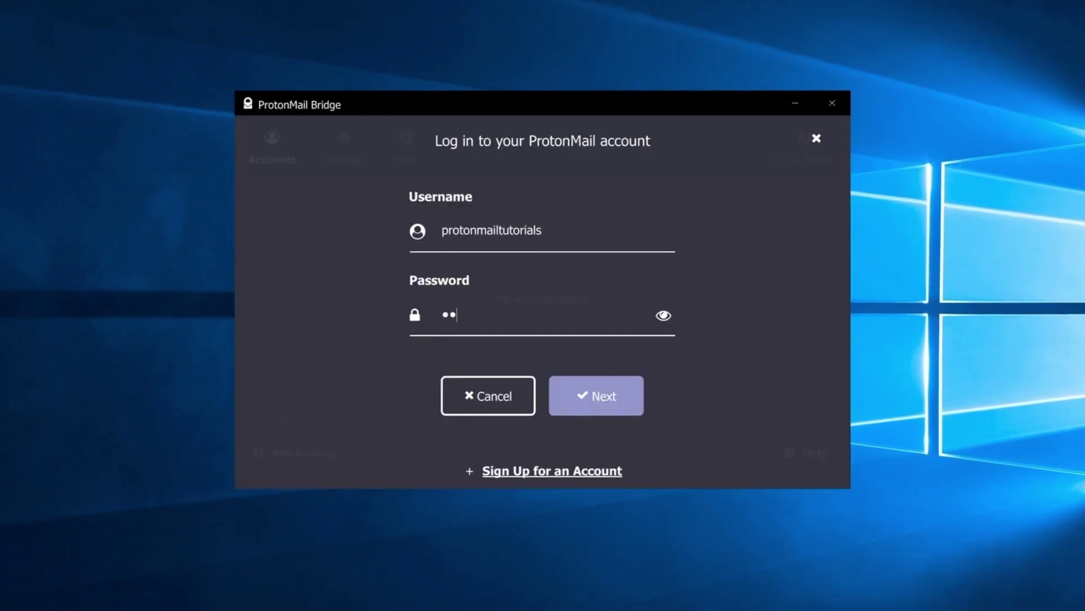
left_click(634, 398)
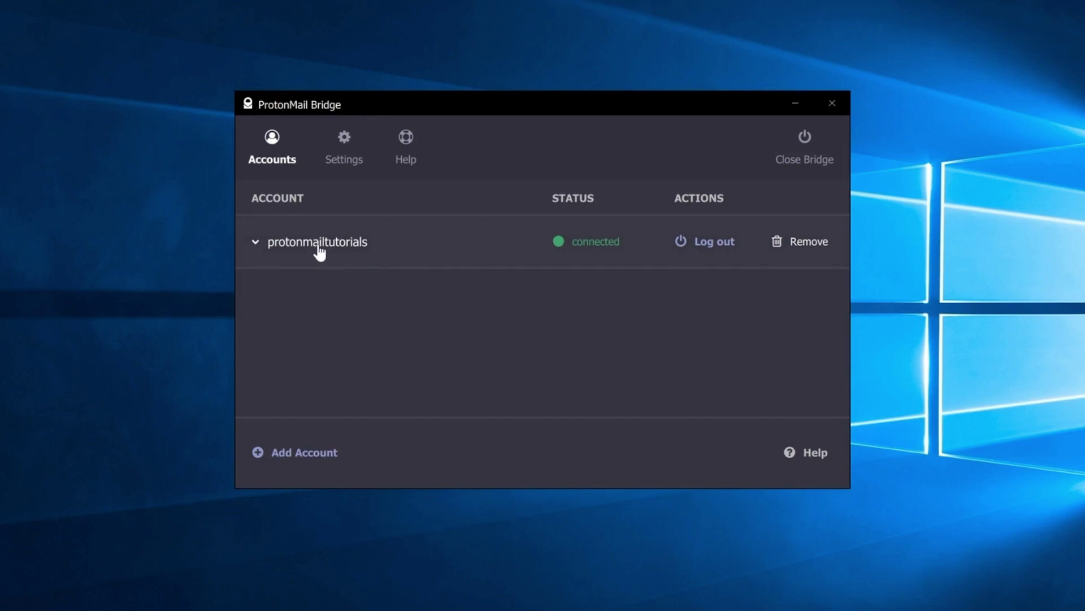
Step: Show the account's Bridge mailbox configuration and launch Thunderbird from the desktop
left_click(361, 247)
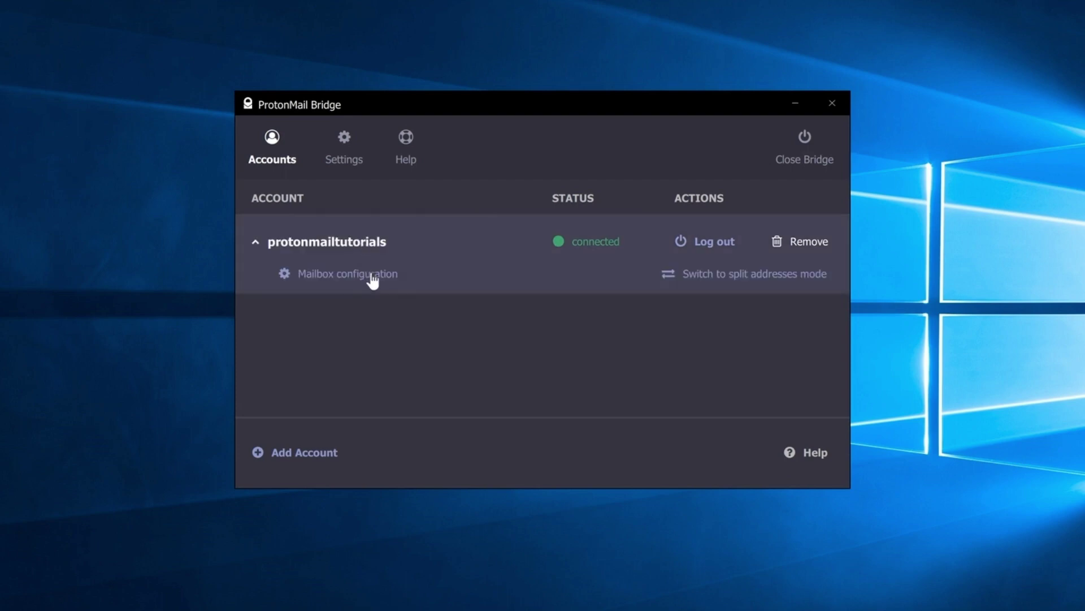
left_click(394, 281)
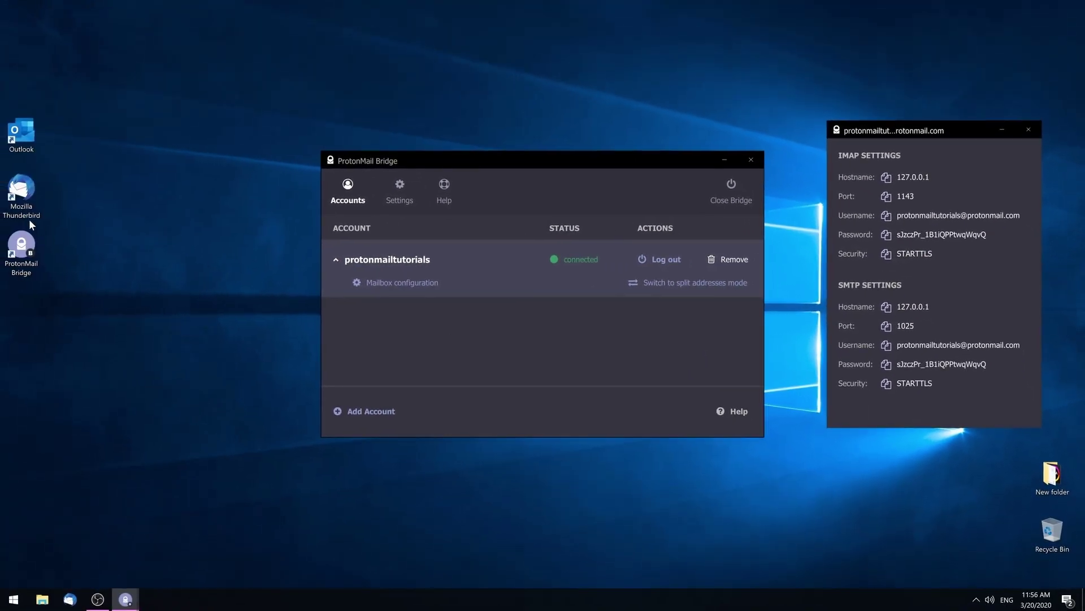
left_click(25, 196)
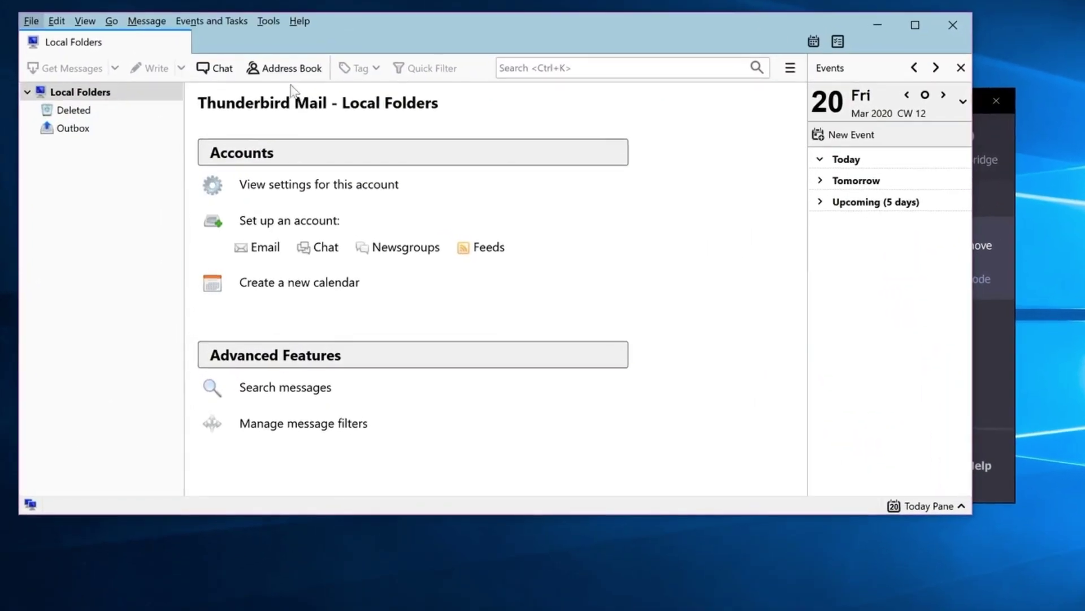
Step: From Tools > Account Settings, choose Account Actions > Add Mail Account
left_click(275, 22)
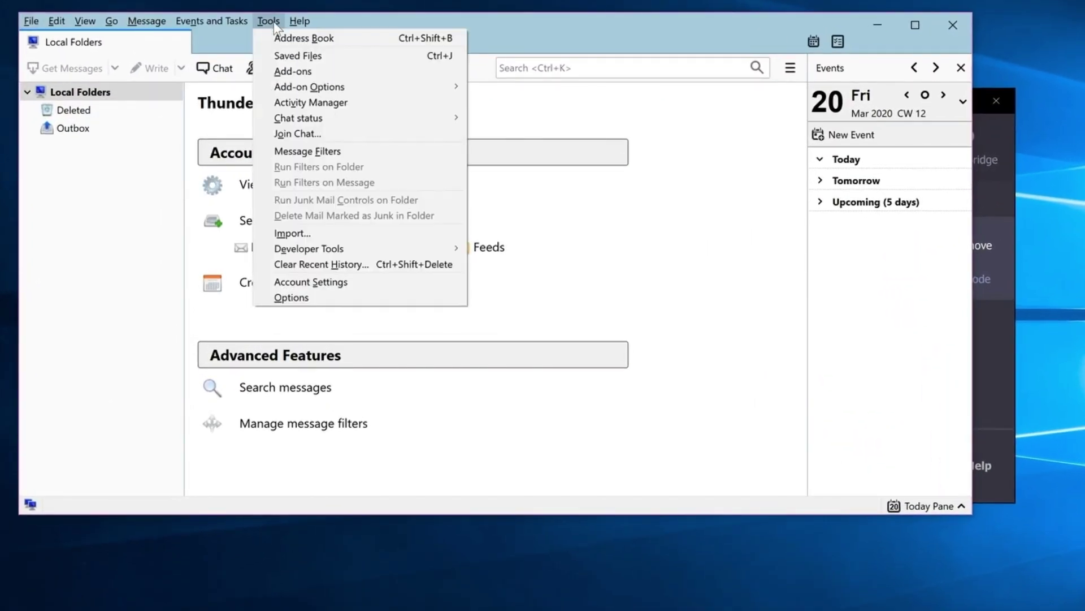
left_click(316, 280)
left_click(208, 552)
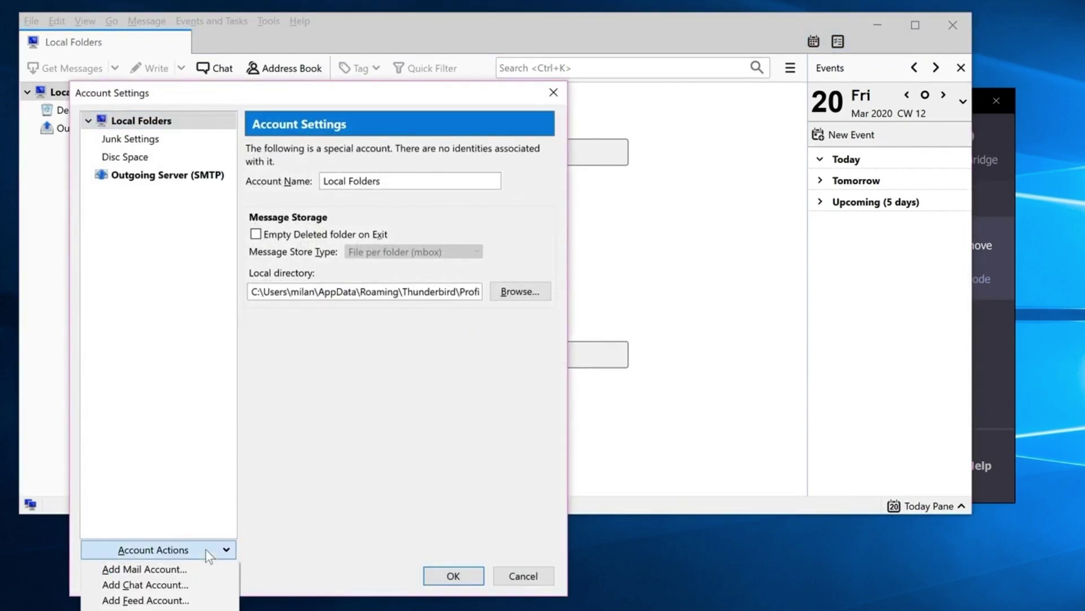
left_click(206, 571)
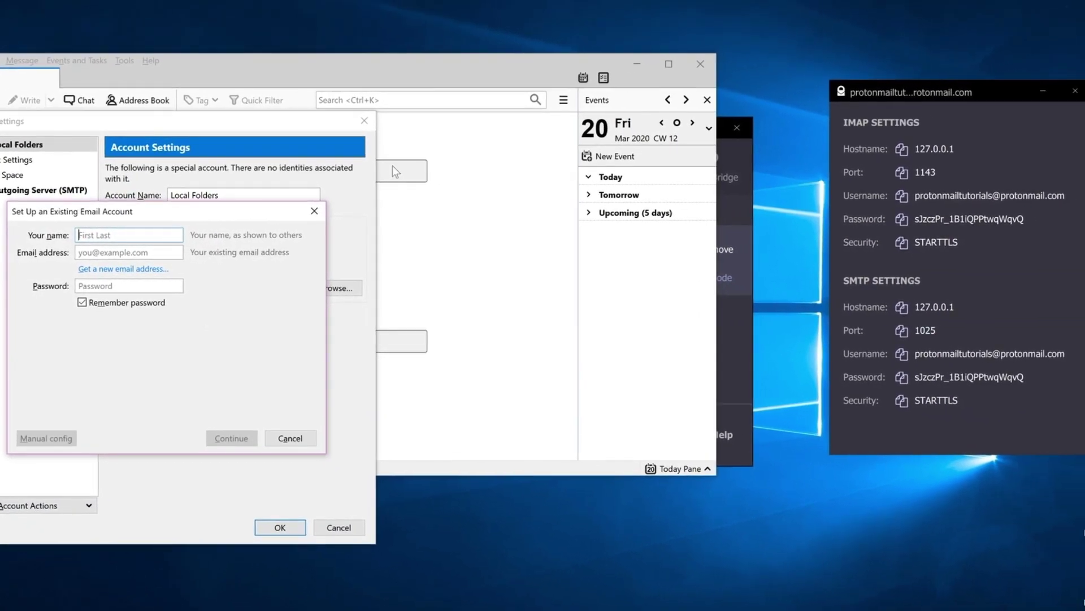
type("ProtonMail Tu")
type("torials")
Step: Paste the Bridge username into the Email address field
left_click(903, 198)
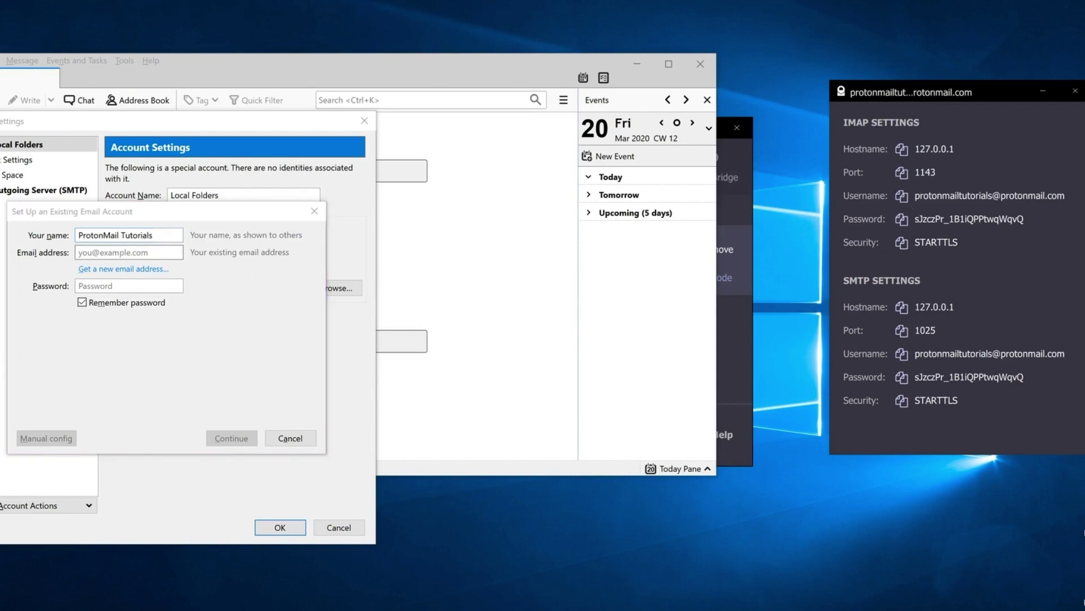
left_click(131, 255)
right_click(131, 255)
left_click(158, 296)
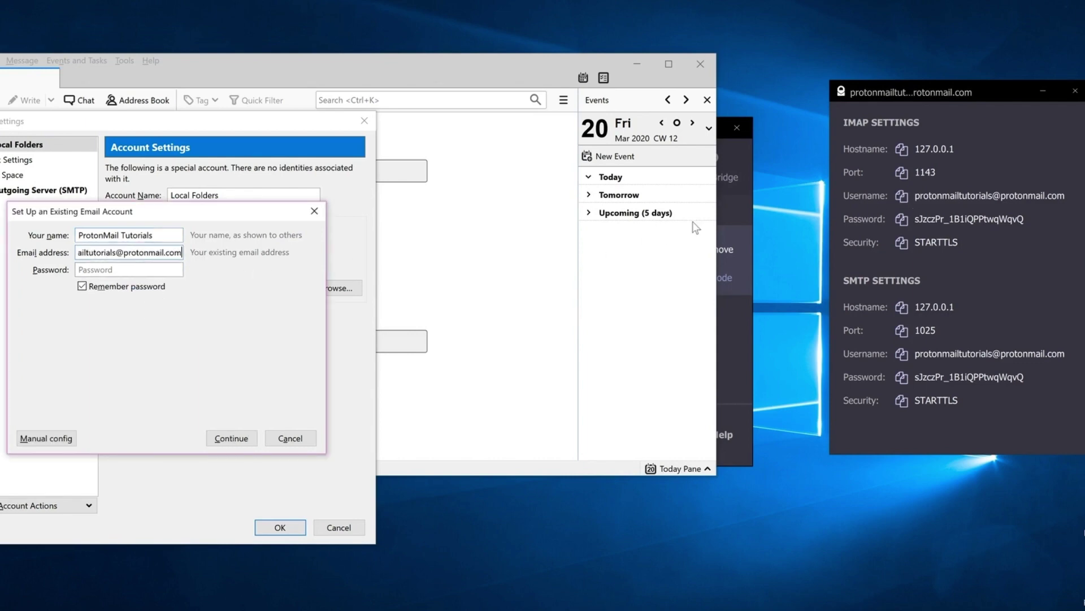
Step: Paste the Bridge password into Password and switch to manual configuration
left_click(903, 220)
left_click(130, 270)
right_click(129, 270)
left_click(158, 314)
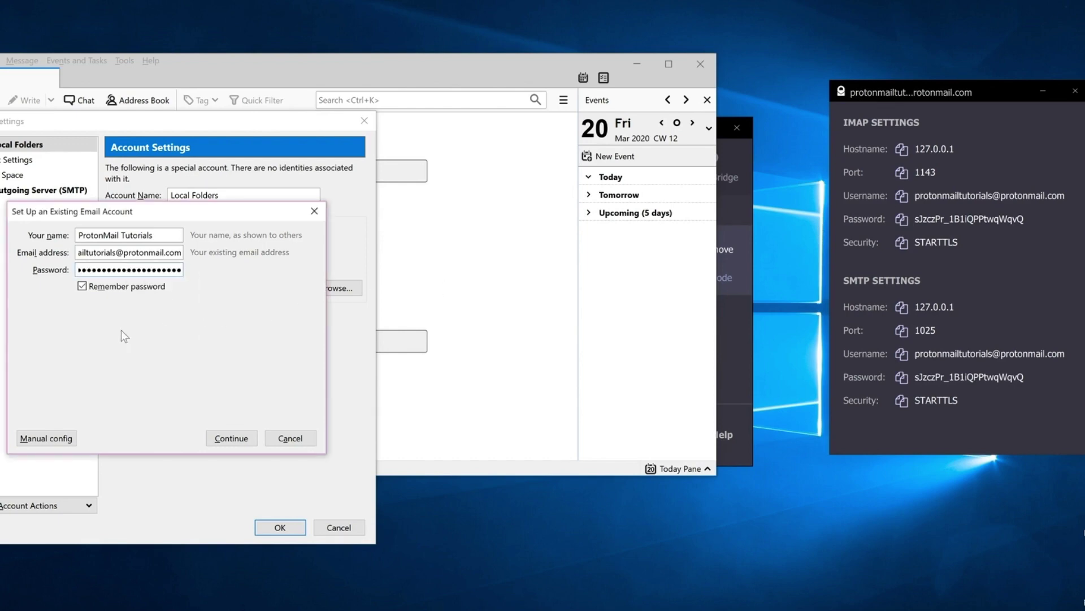
left_click(55, 437)
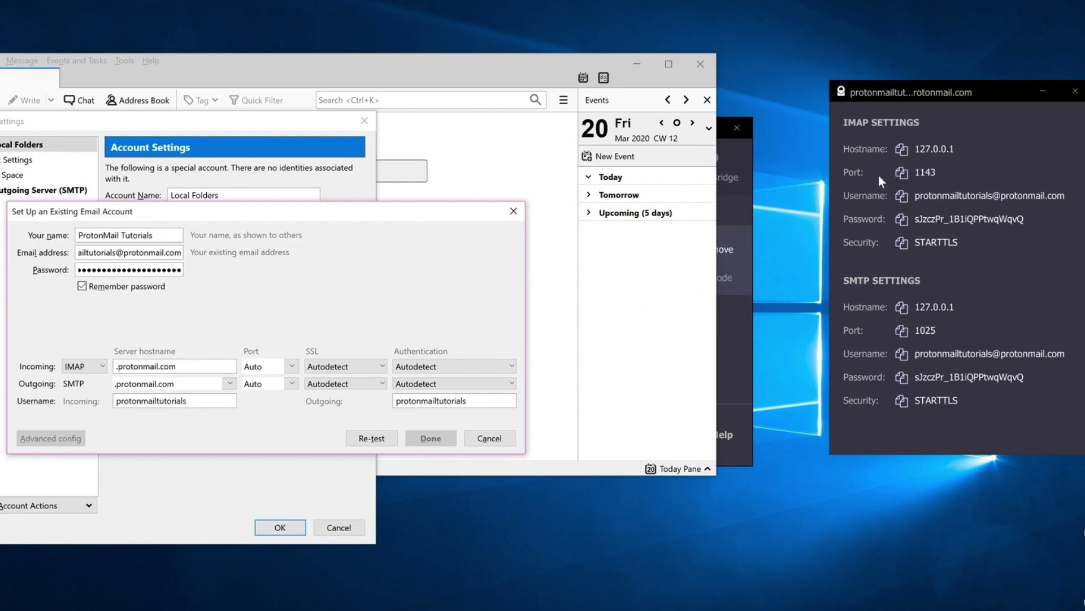
Step: Set the incoming server to 127.0.0.1, port 1143, with SSL None
left_click(904, 144)
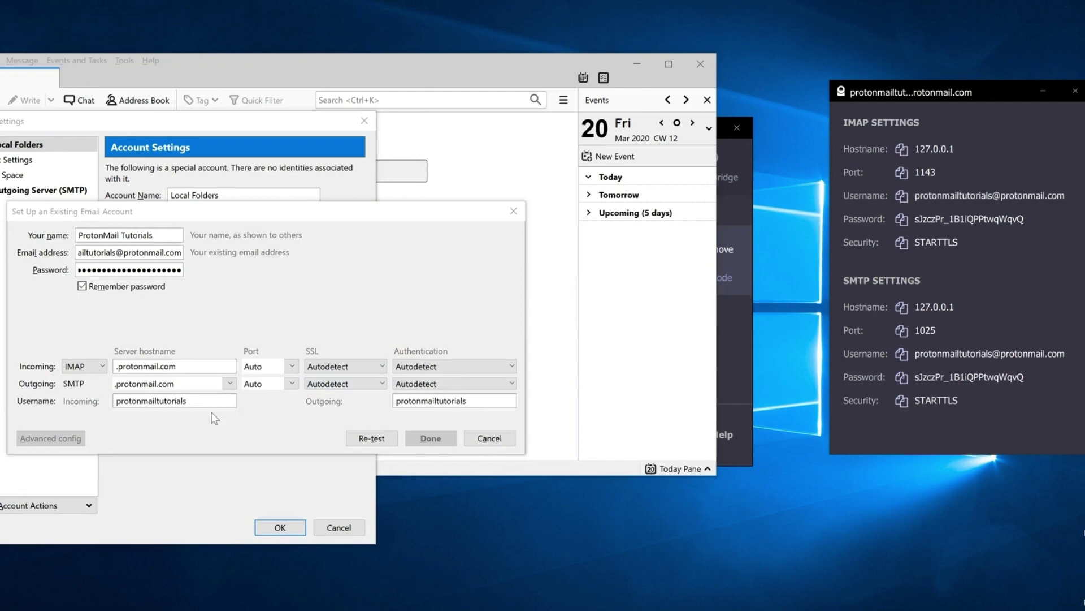
left_click(174, 366)
left_click_drag(176, 365, 117, 365)
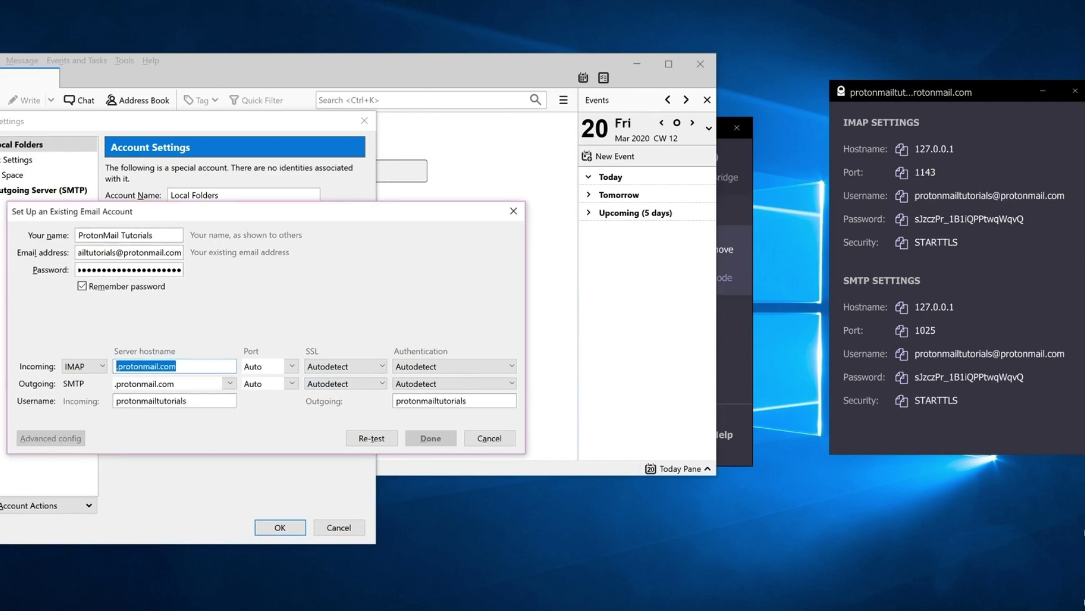
right_click(138, 367)
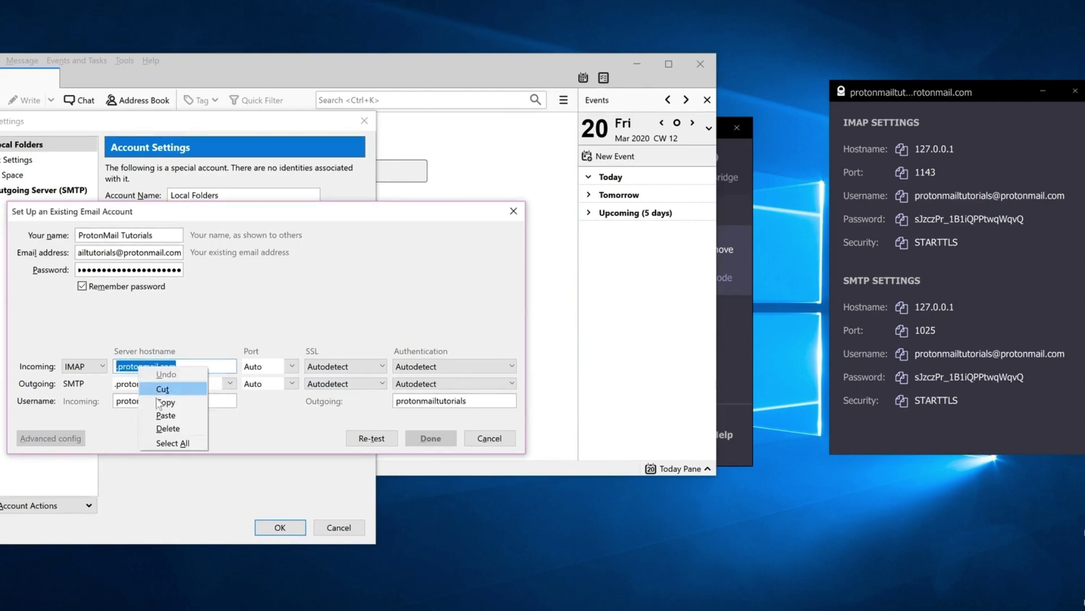
left_click(166, 415)
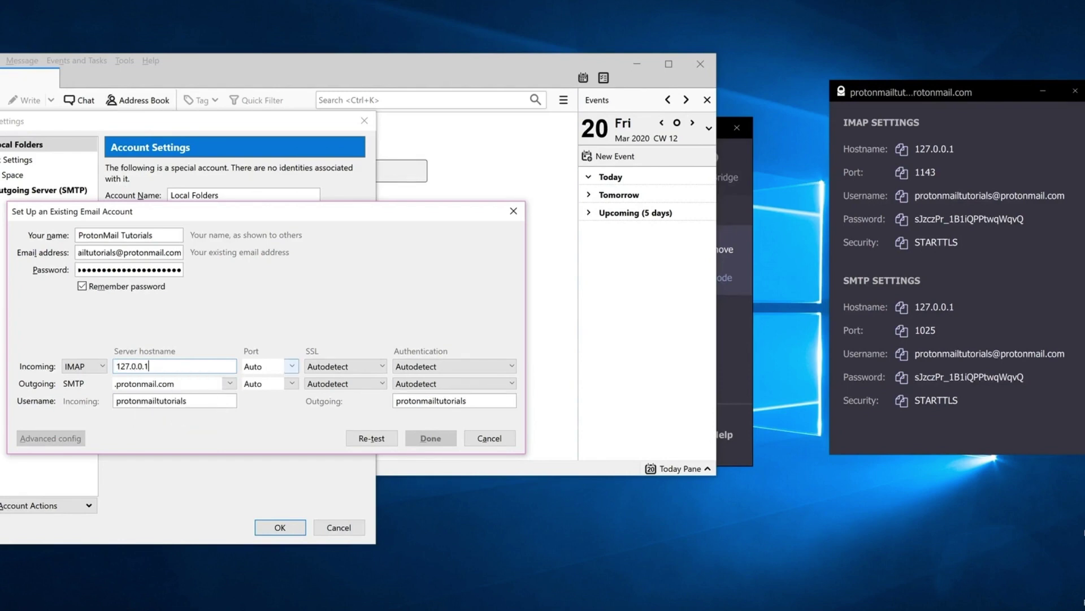
left_click(252, 367)
type("114")
type("3")
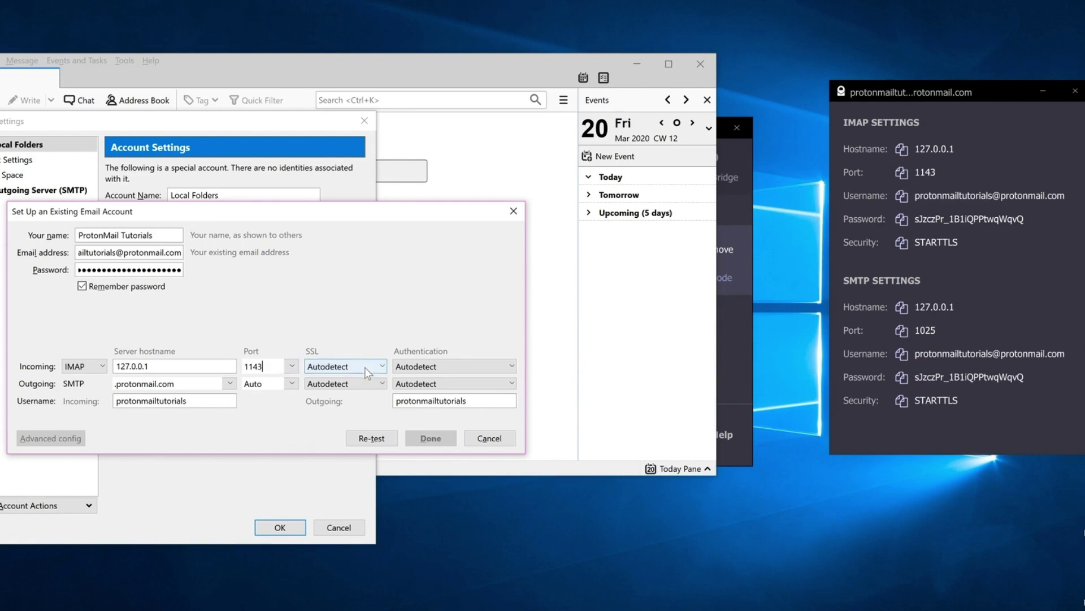
left_click(365, 367)
left_click(351, 396)
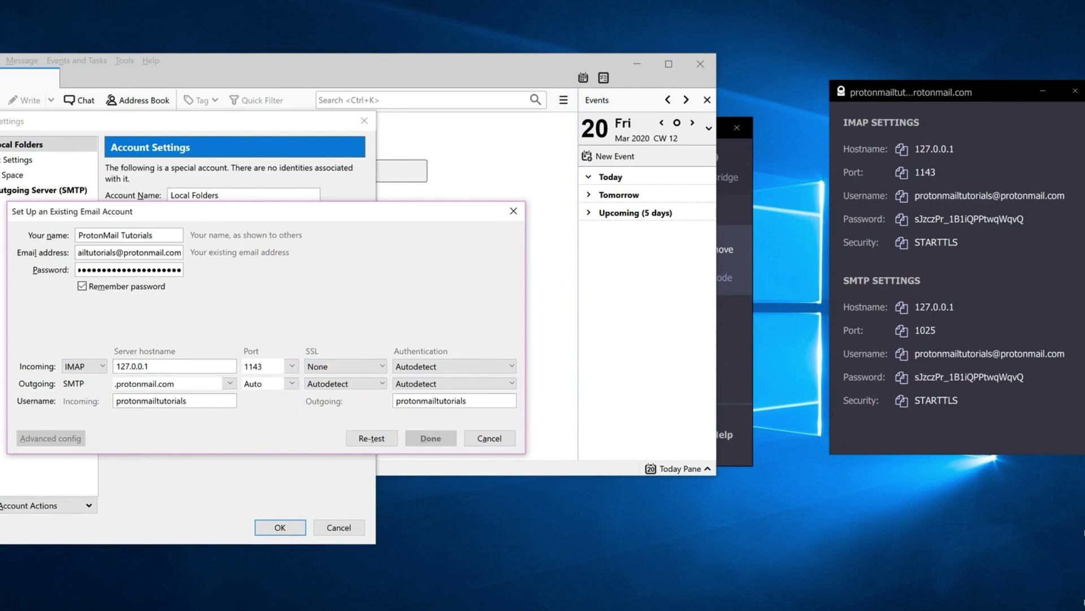
Step: Set the outgoing server to 127.0.0.1, port 1025, with SSL None
left_click_drag(175, 383, 113, 383)
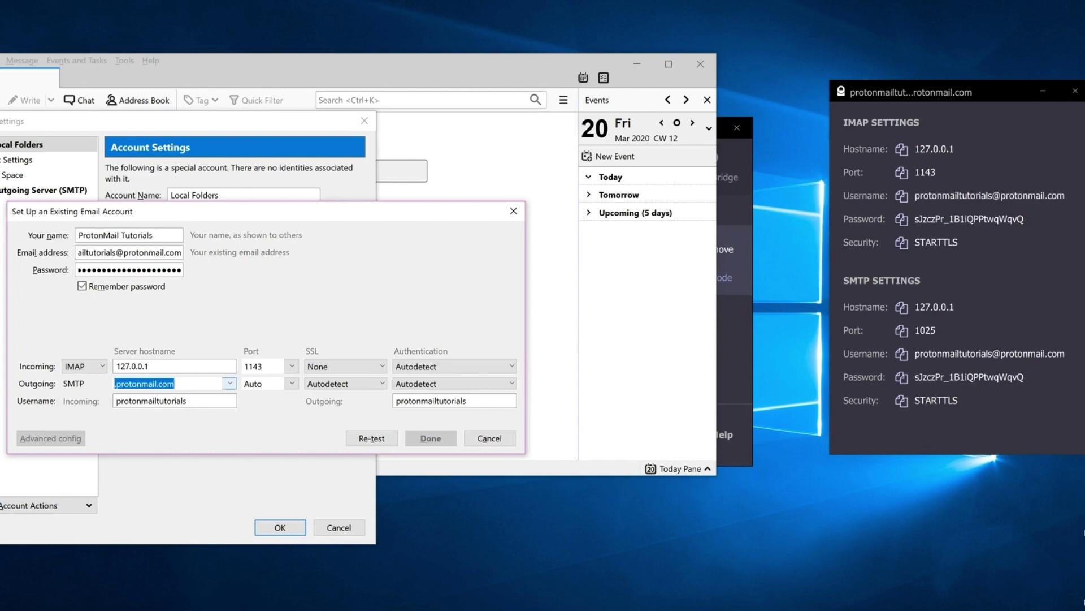
right_click(142, 383)
left_click(186, 431)
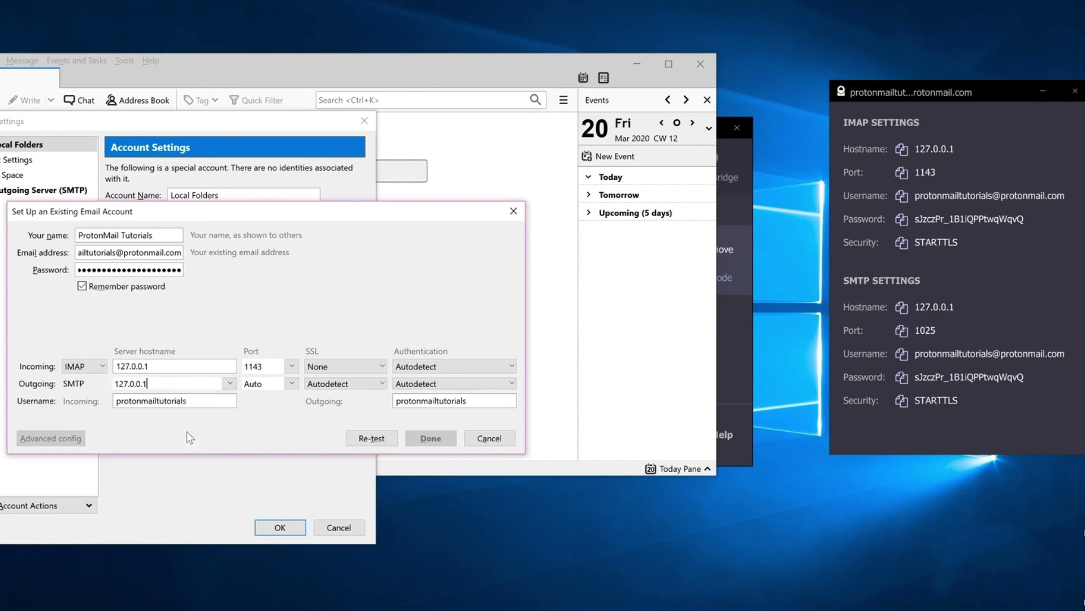
key("Tab")
type("10")
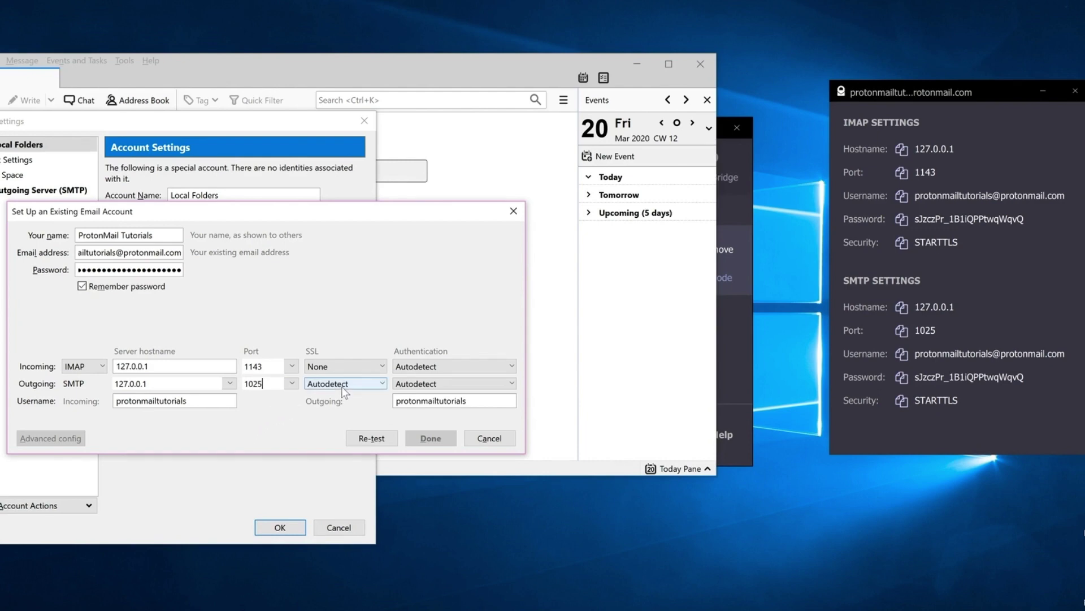
left_click(342, 383)
left_click(338, 405)
left_click(904, 193)
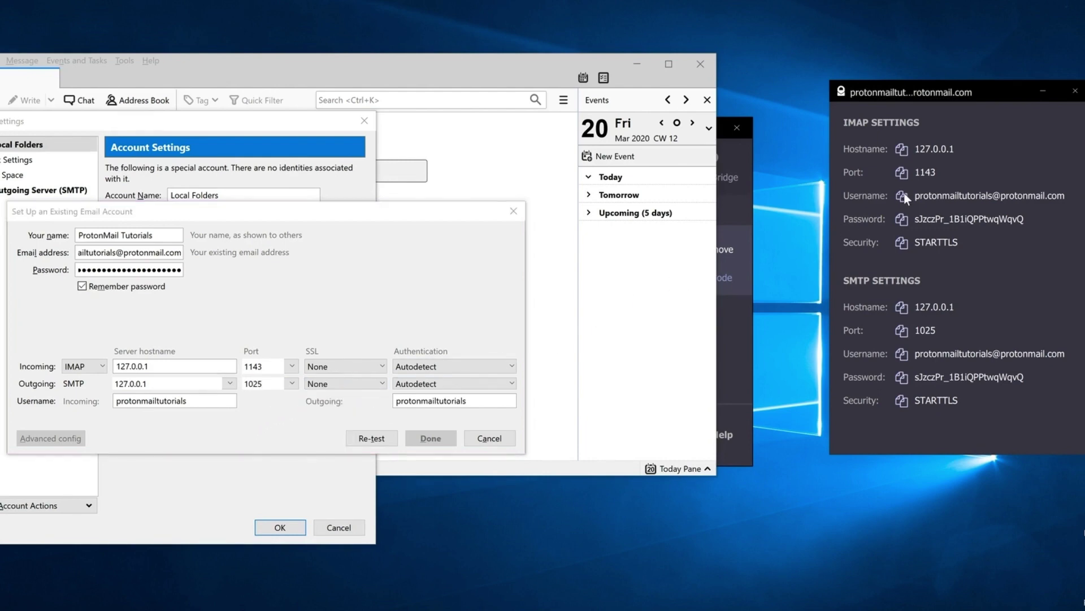
Step: Replace the incoming username with the full ProtonMail address and re-test the settings
left_click(230, 400)
double_click(170, 400)
right_click(146, 403)
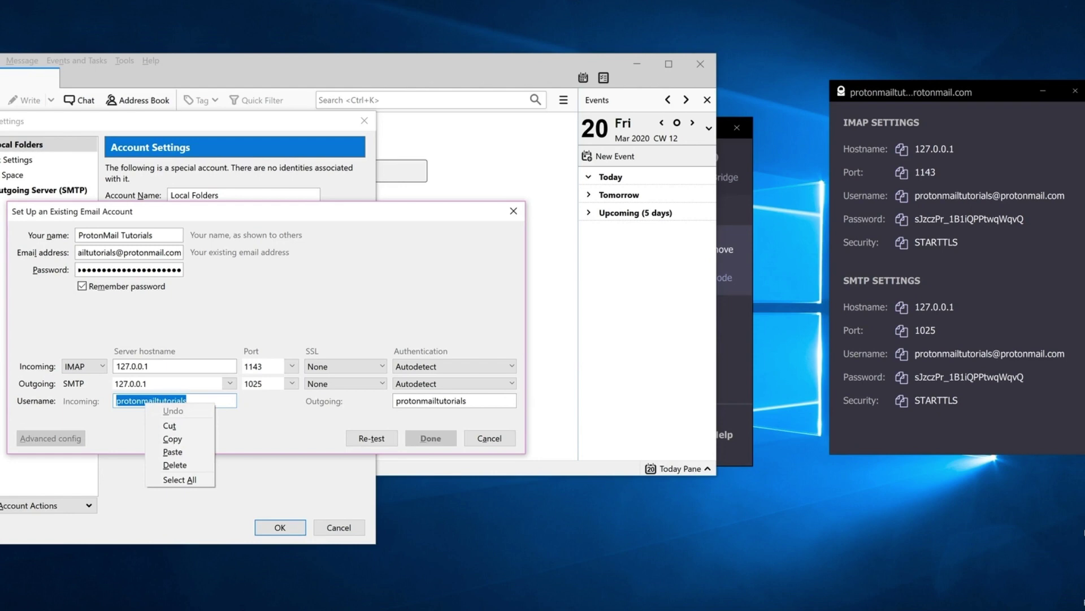
left_click(174, 452)
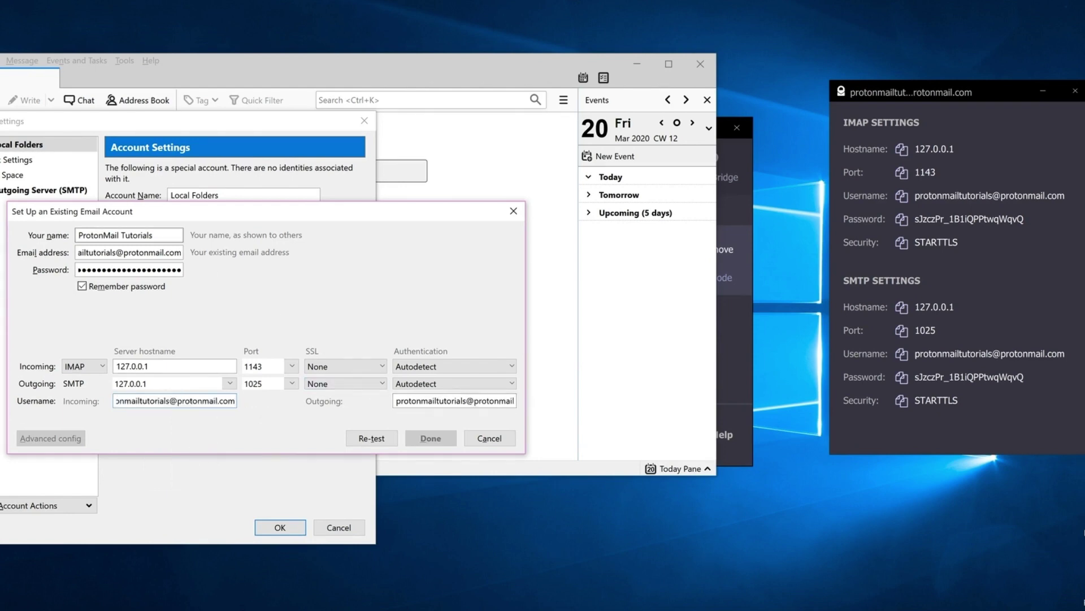
left_click(371, 439)
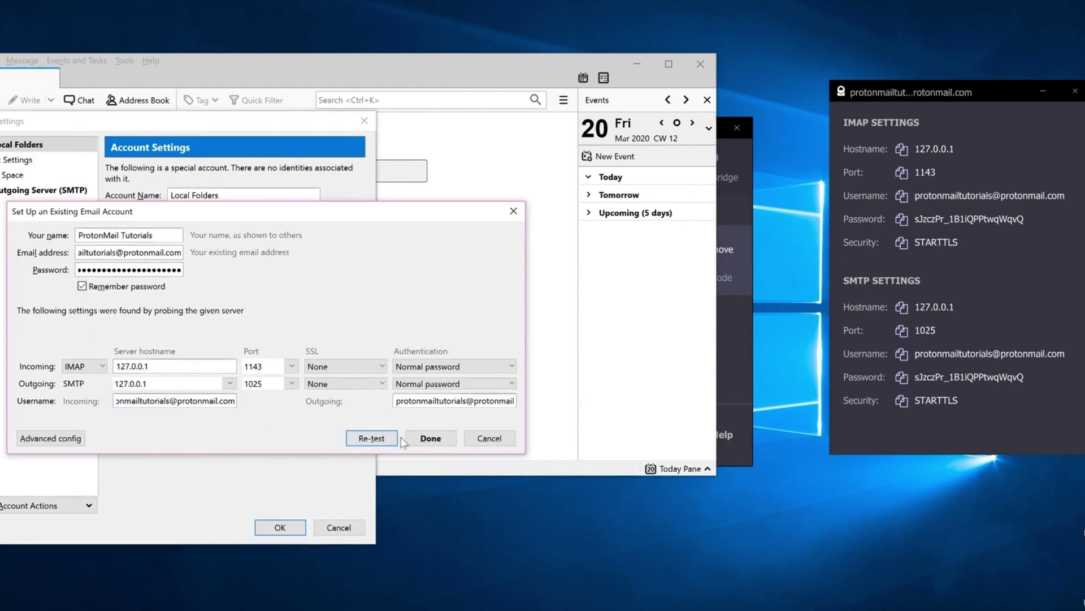
Step: Create the account, accepting the unencrypted-connection risk warning
left_click(431, 443)
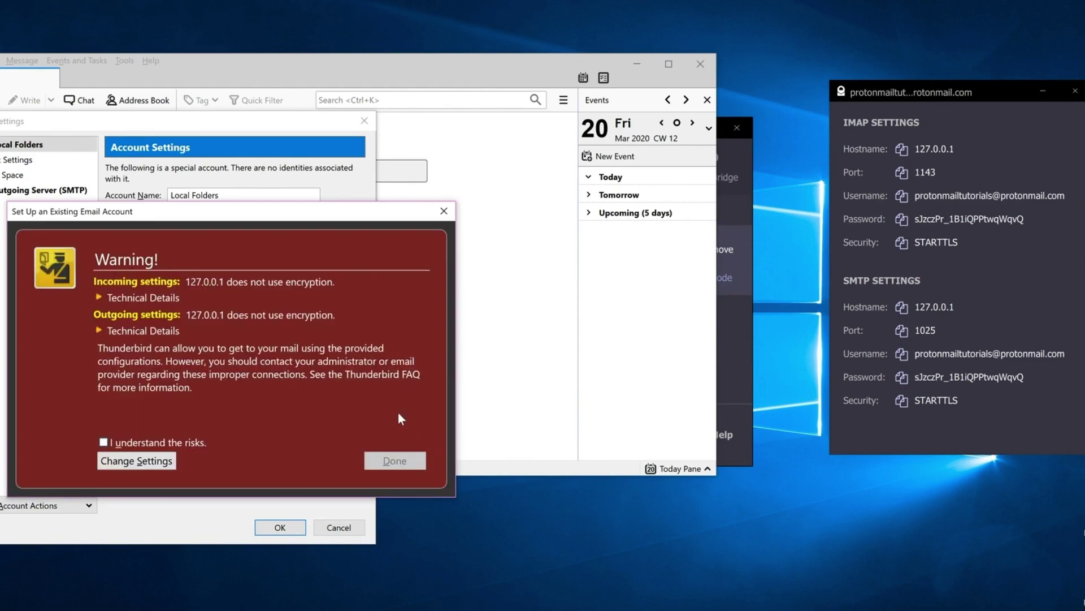
left_click(190, 445)
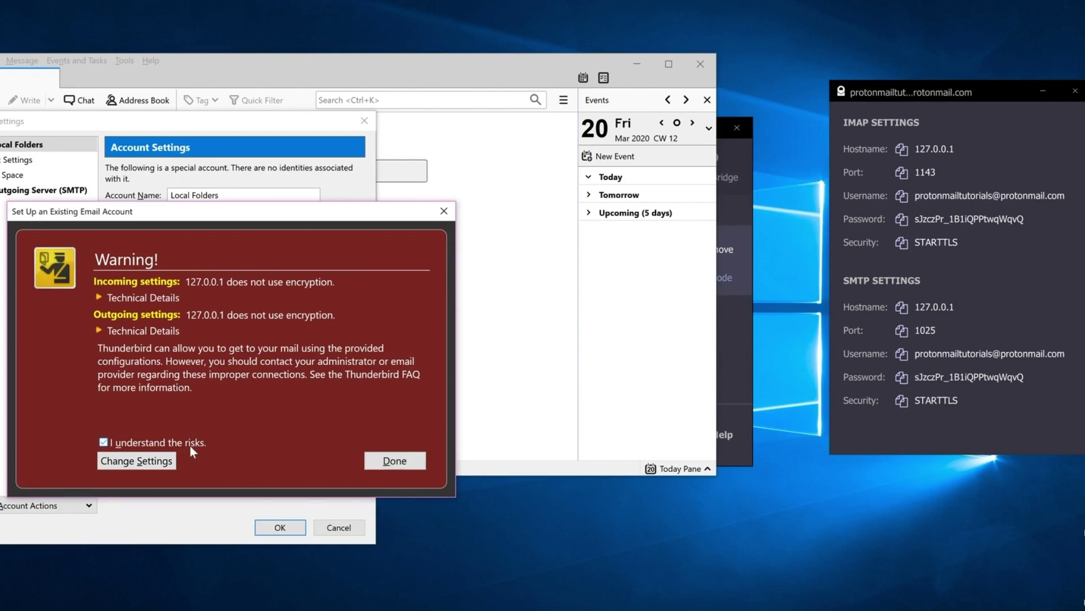
left_click(385, 461)
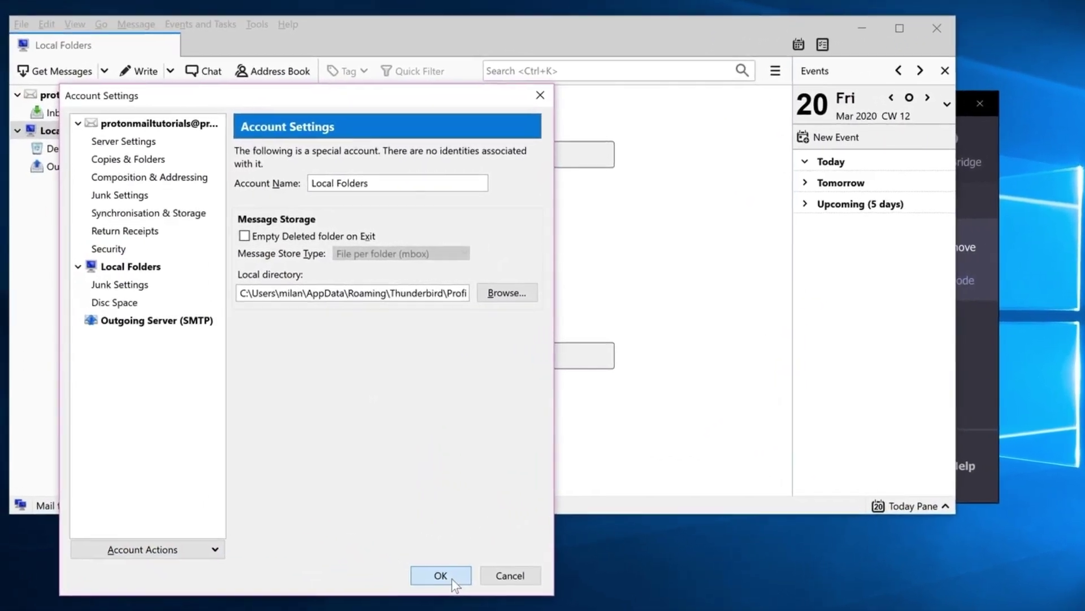
Step: Close Account Settings and open the ProtonMail account's Inbox
left_click(360, 551)
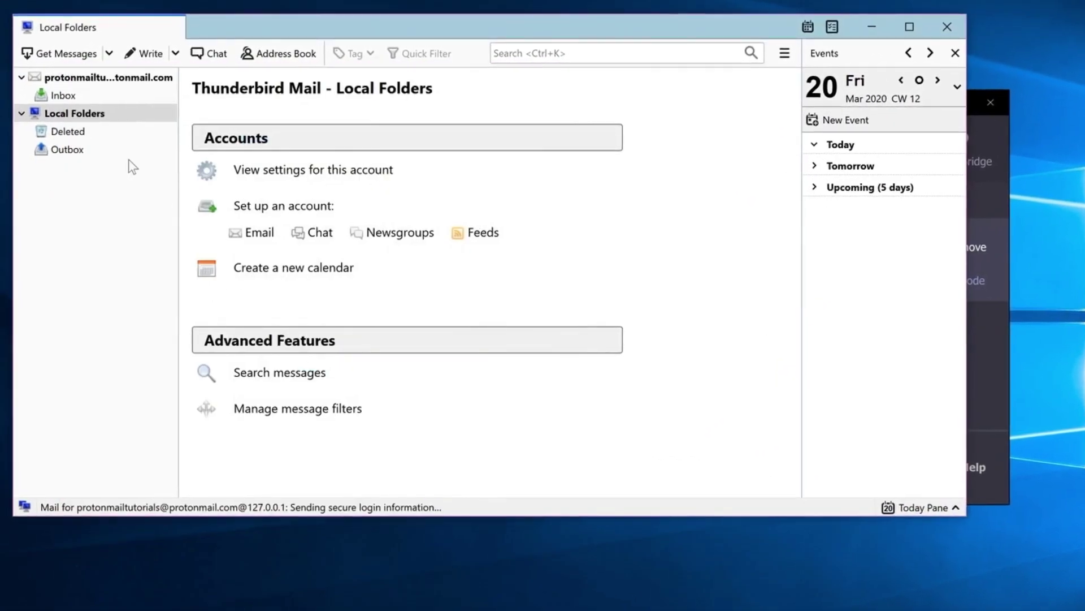
left_click(53, 95)
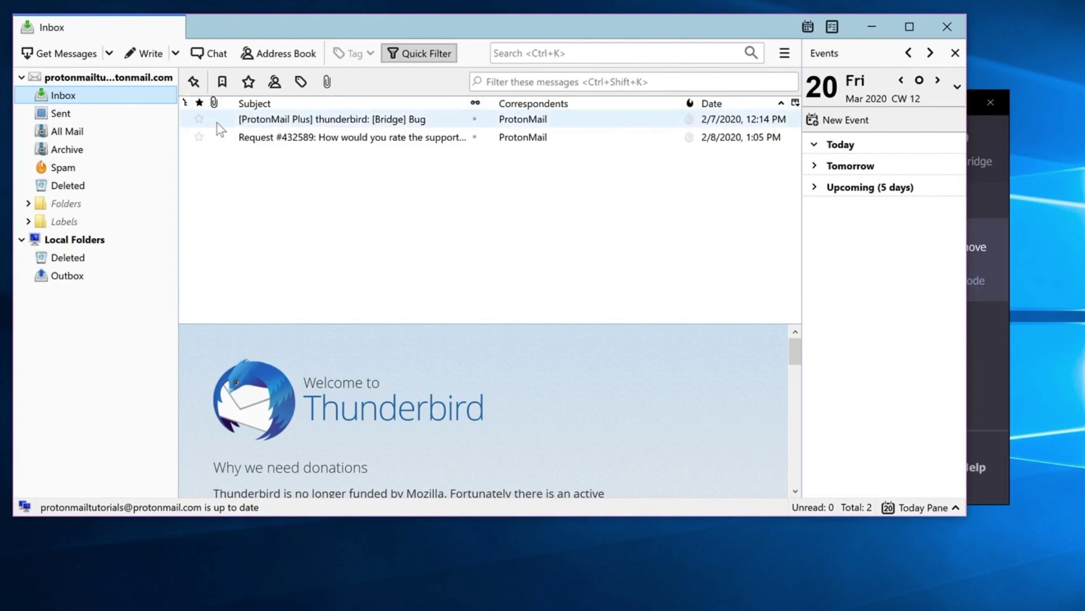
key("alt")
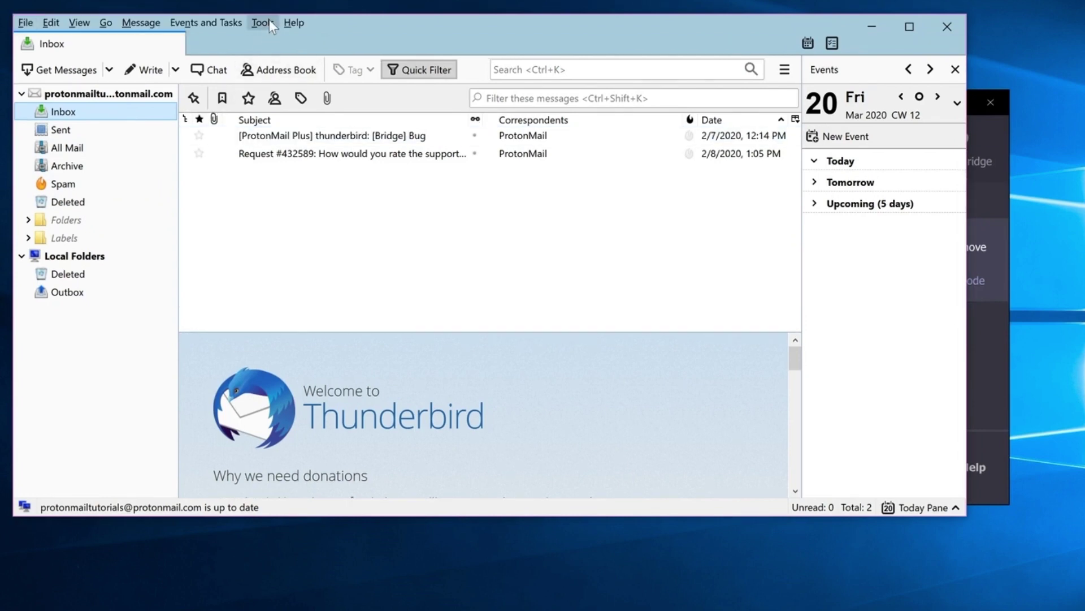
Step: In the account's Server Settings, change the new-message check interval from 10 to 1 minute
left_click(269, 24)
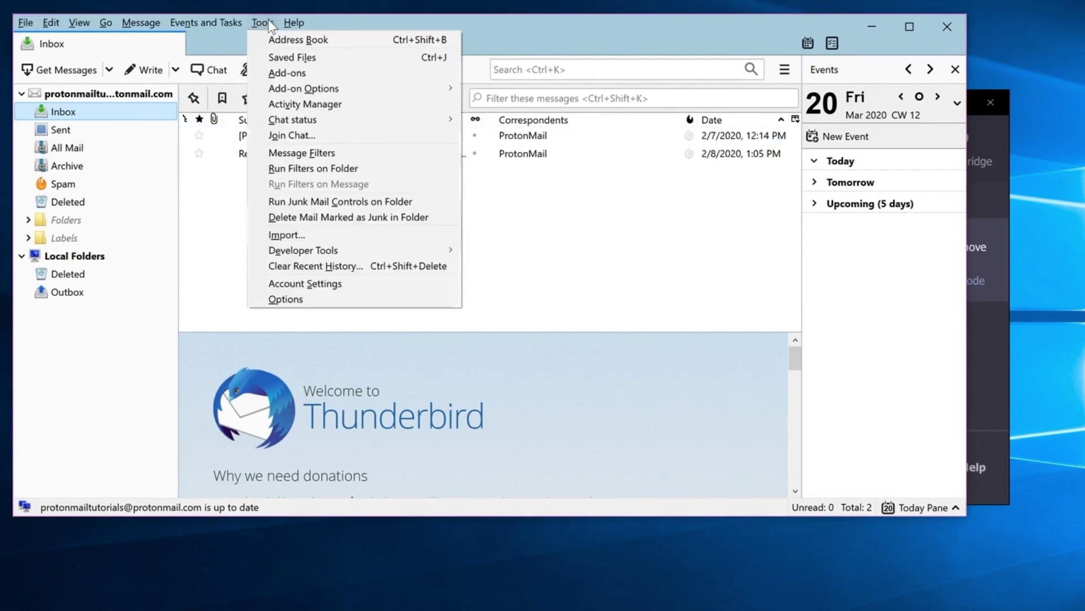
left_click(324, 287)
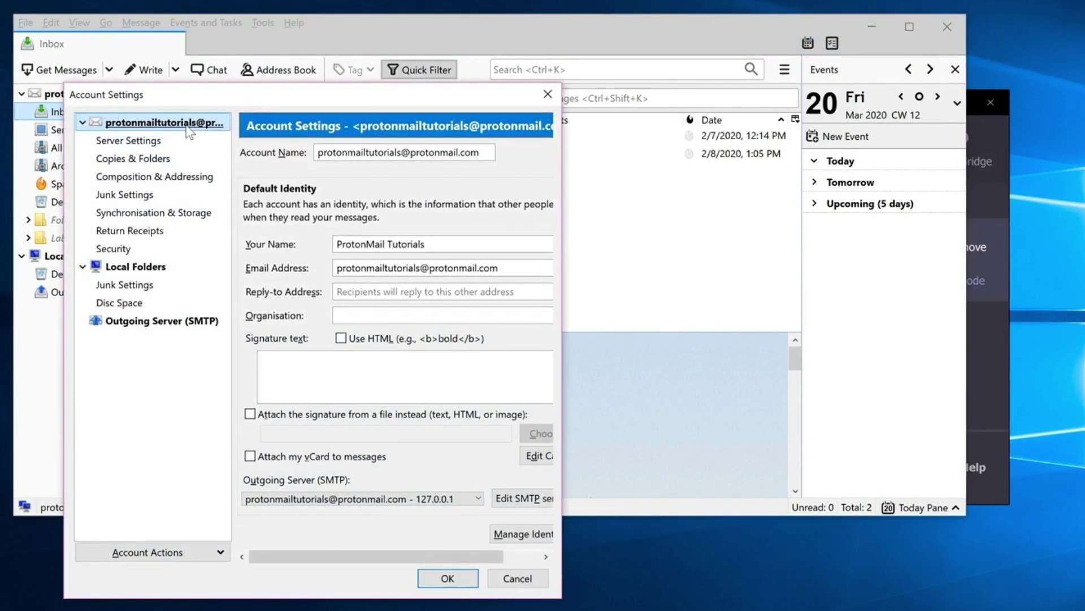
left_click(136, 140)
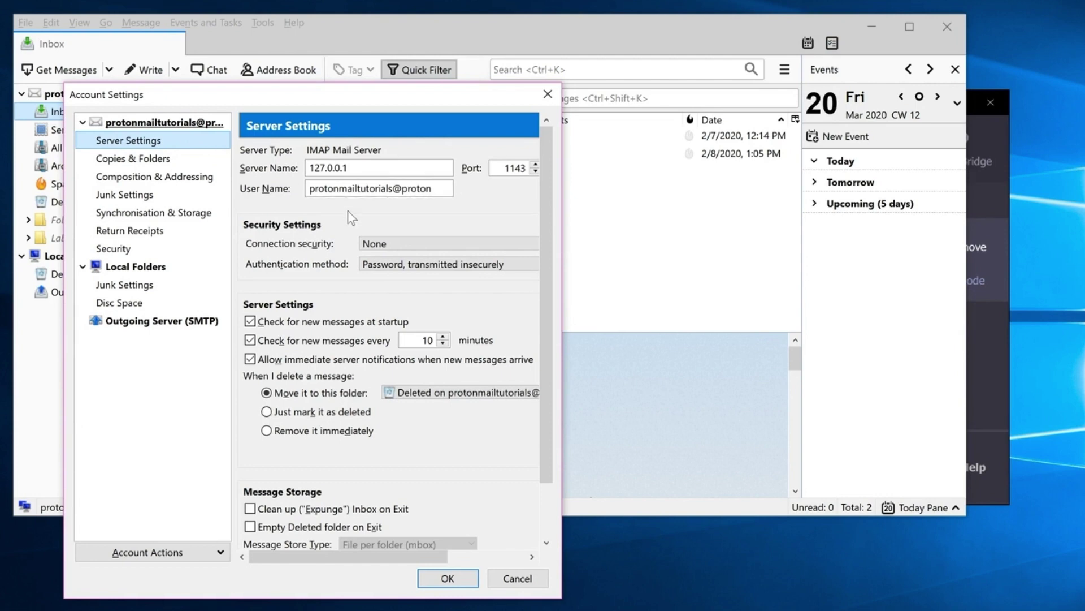
scroll(379, 225, "down", 2)
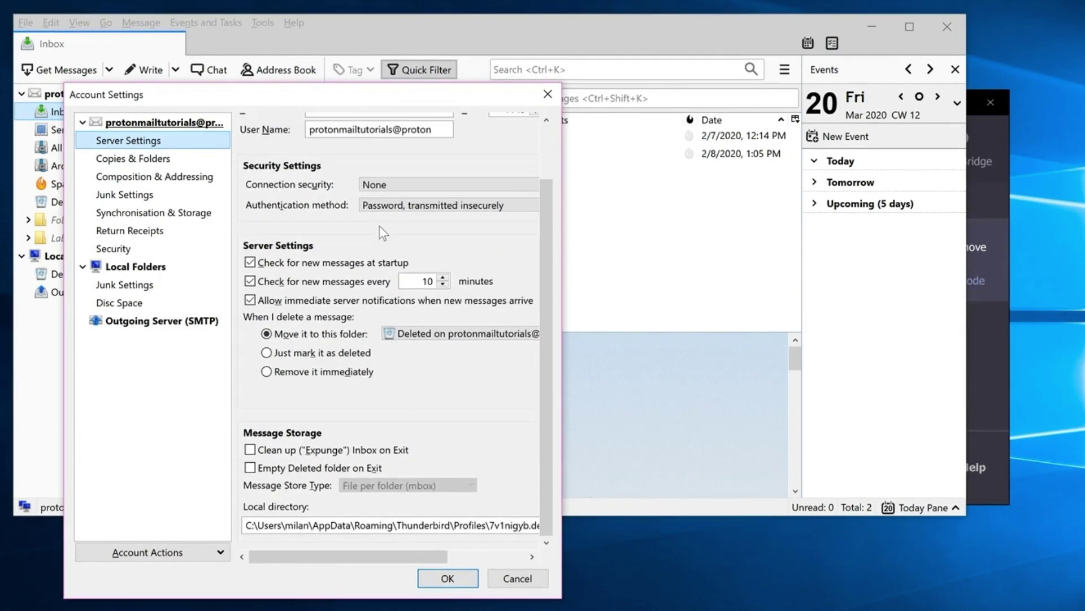
left_click(424, 281)
key("BackSpace")
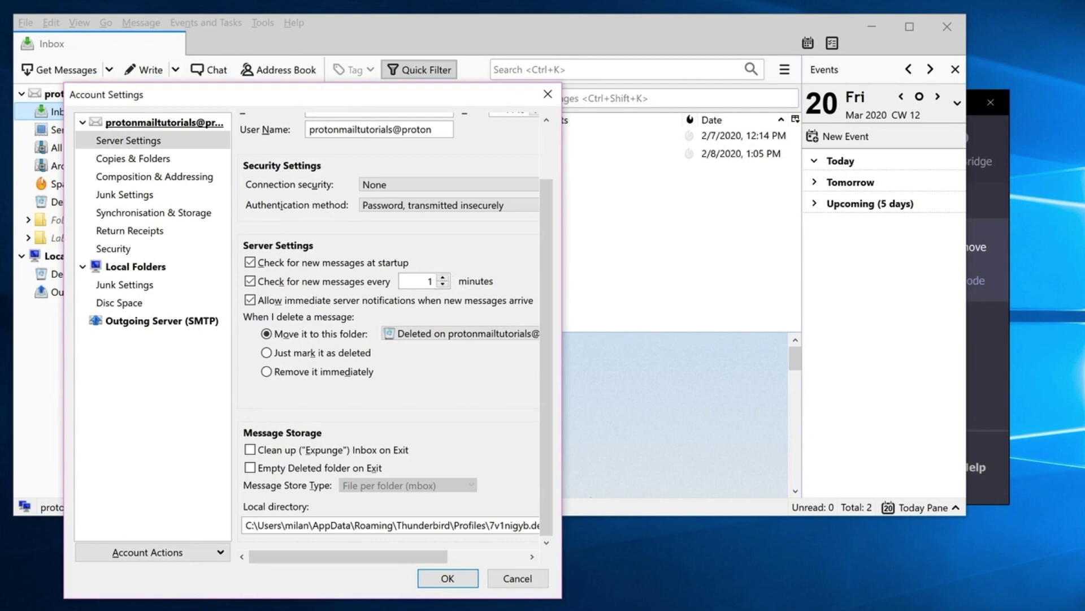
left_click(141, 162)
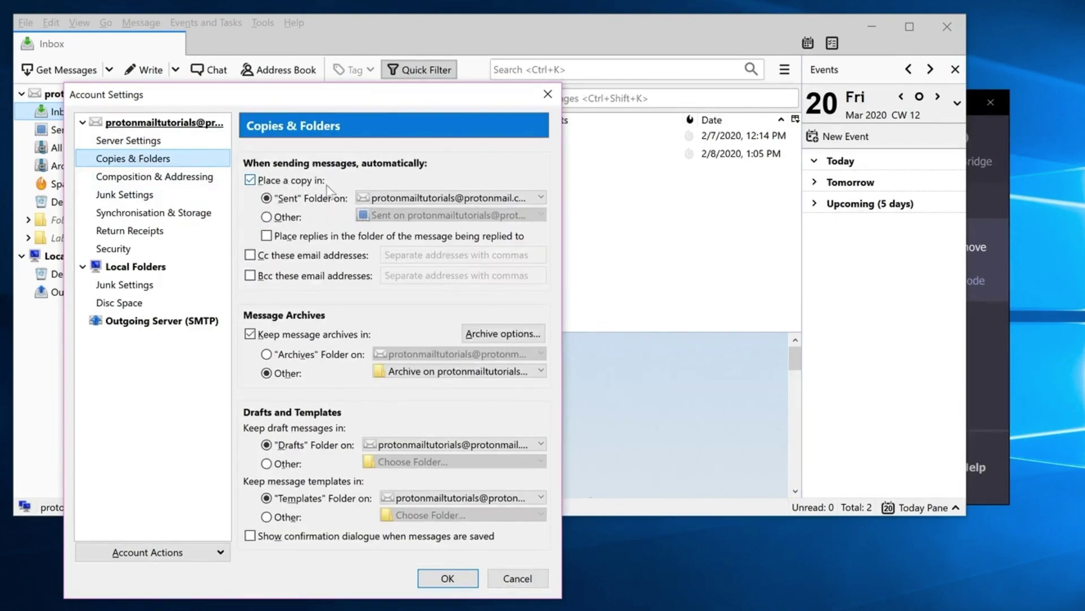
Step: Uncheck 'Place a copy in' under Copies & Folders
left_click(305, 182)
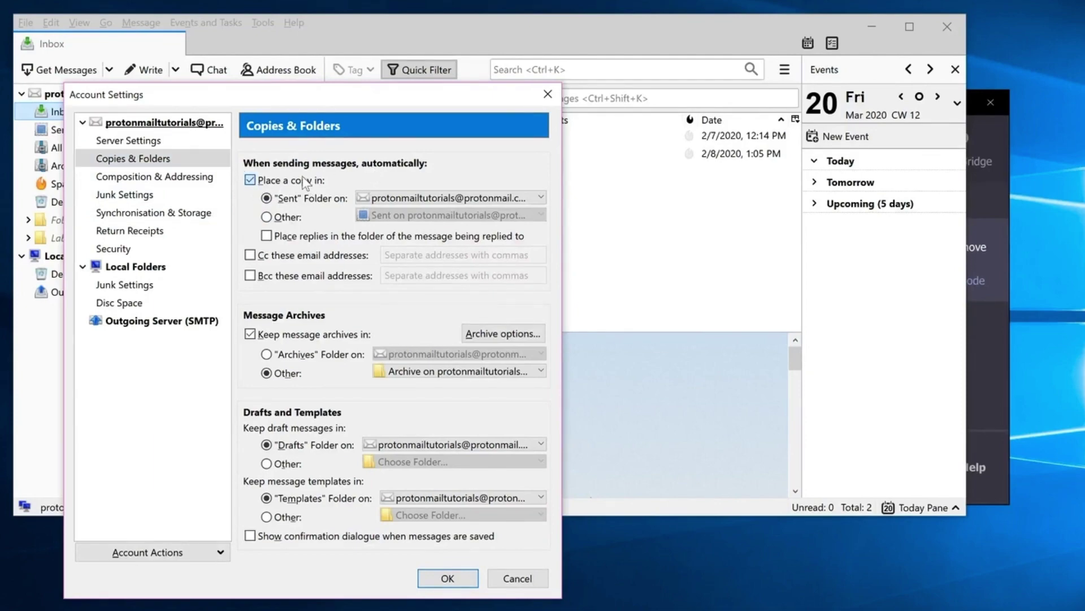